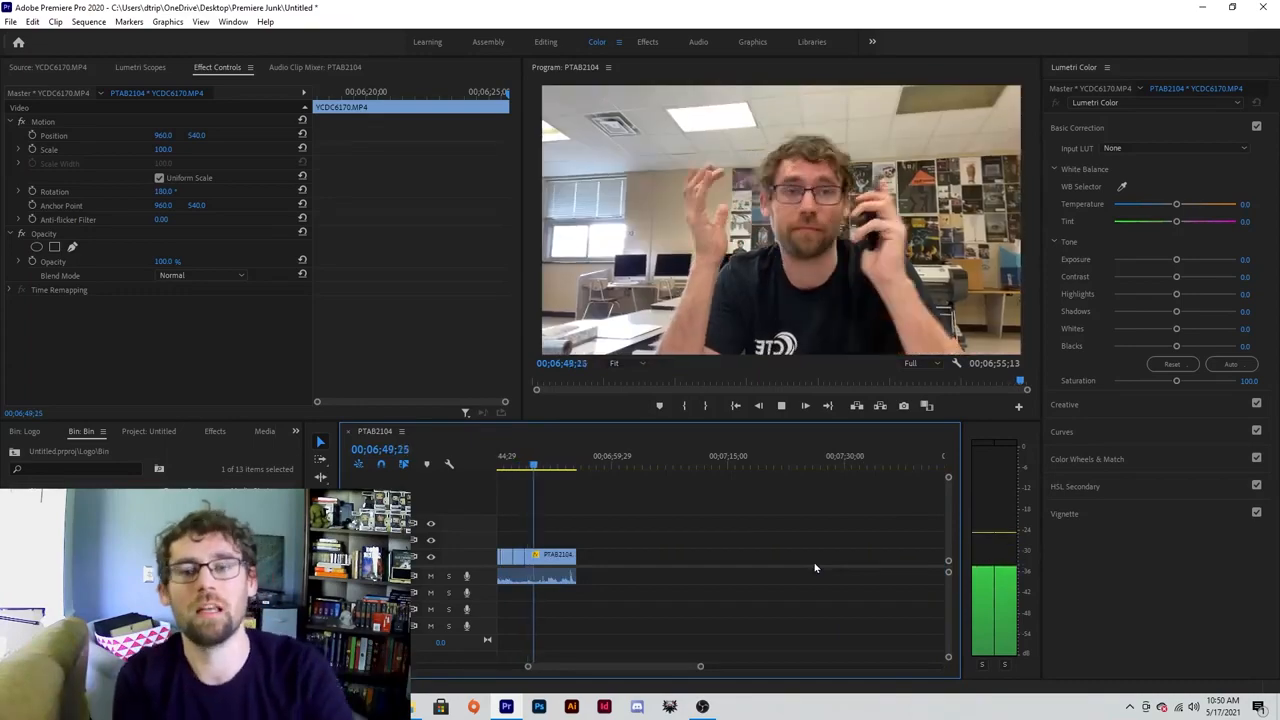
Stop playback, scrub back to 00;06;28;04, and examine the two silent gaps in the audio track
key(space)
drag(536, 466, 499, 483)
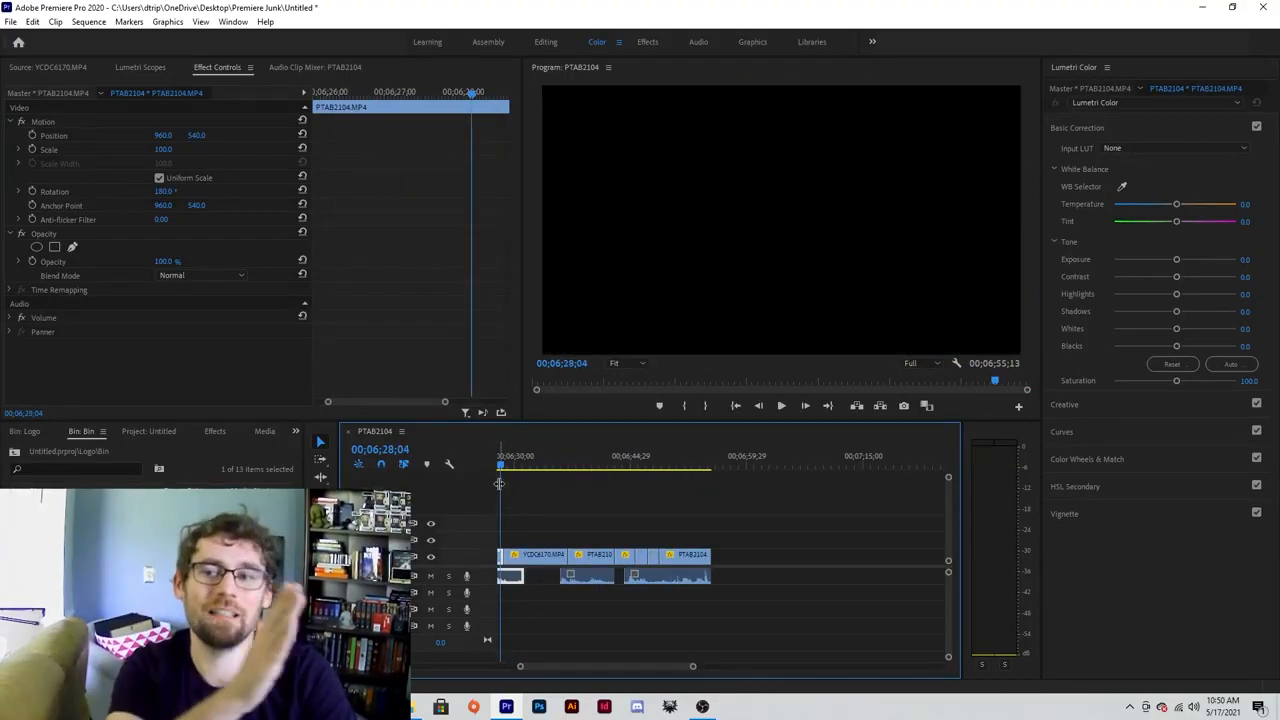
click(618, 577)
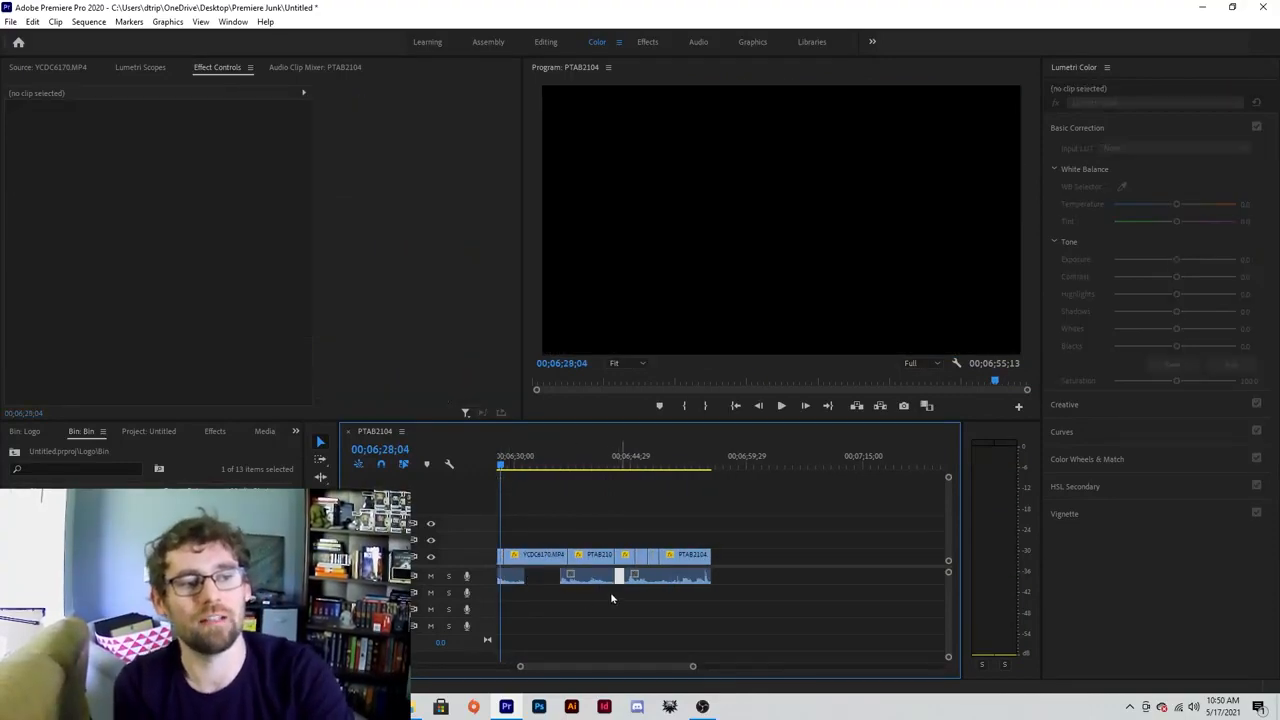
click(542, 578)
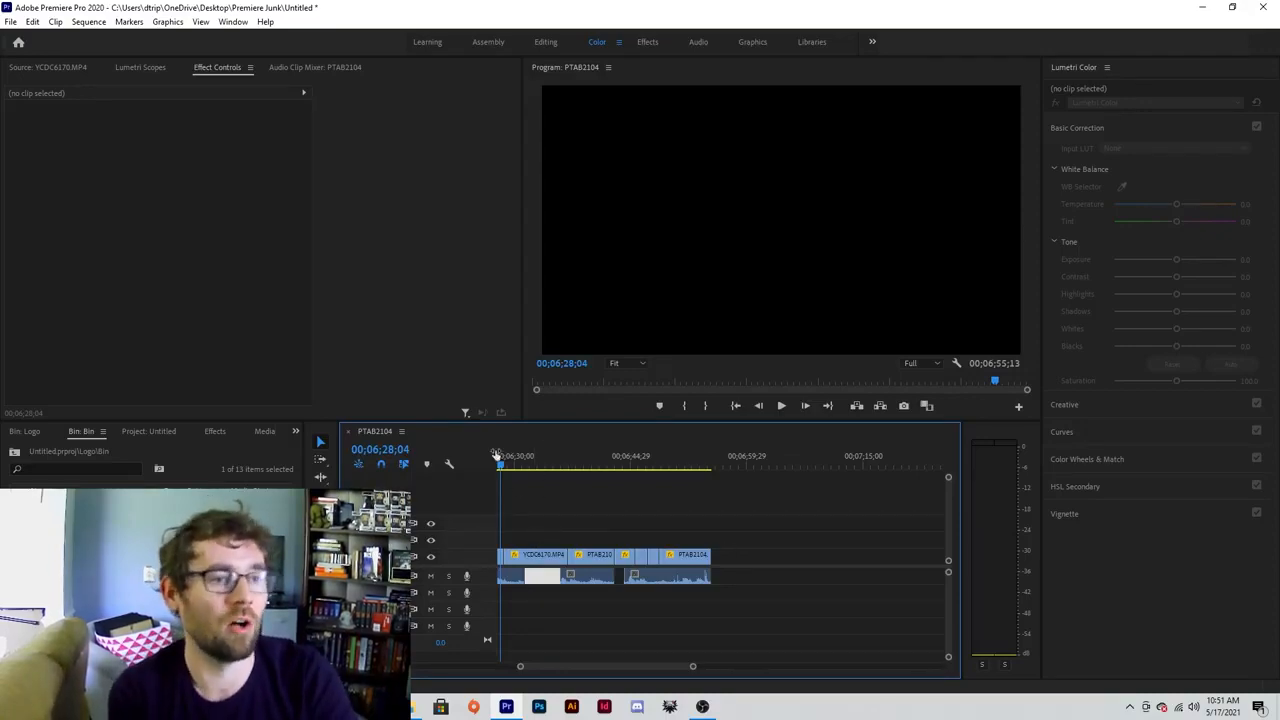
Play the sequence from 00;05;37;14 across the first cut from PTAB2104.MP4 to PNLM2381.MP4
drag(500, 467, 707, 484)
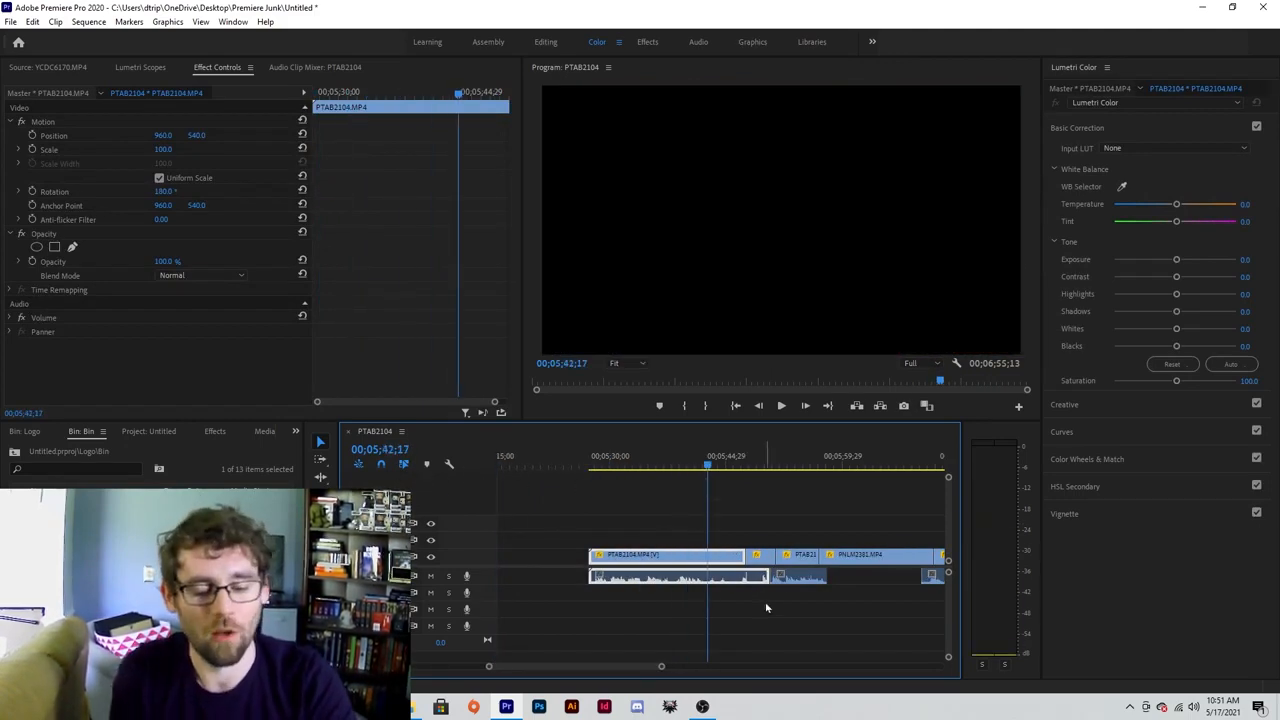
key(equal)
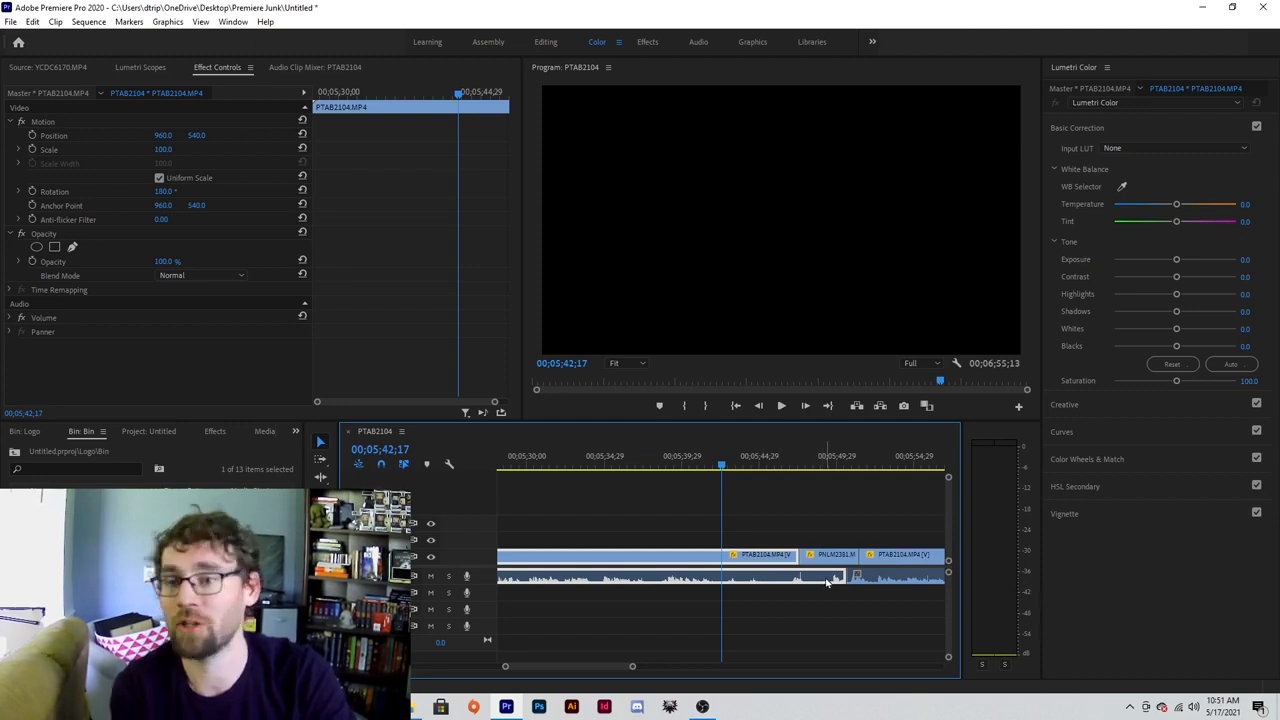
click(695, 466)
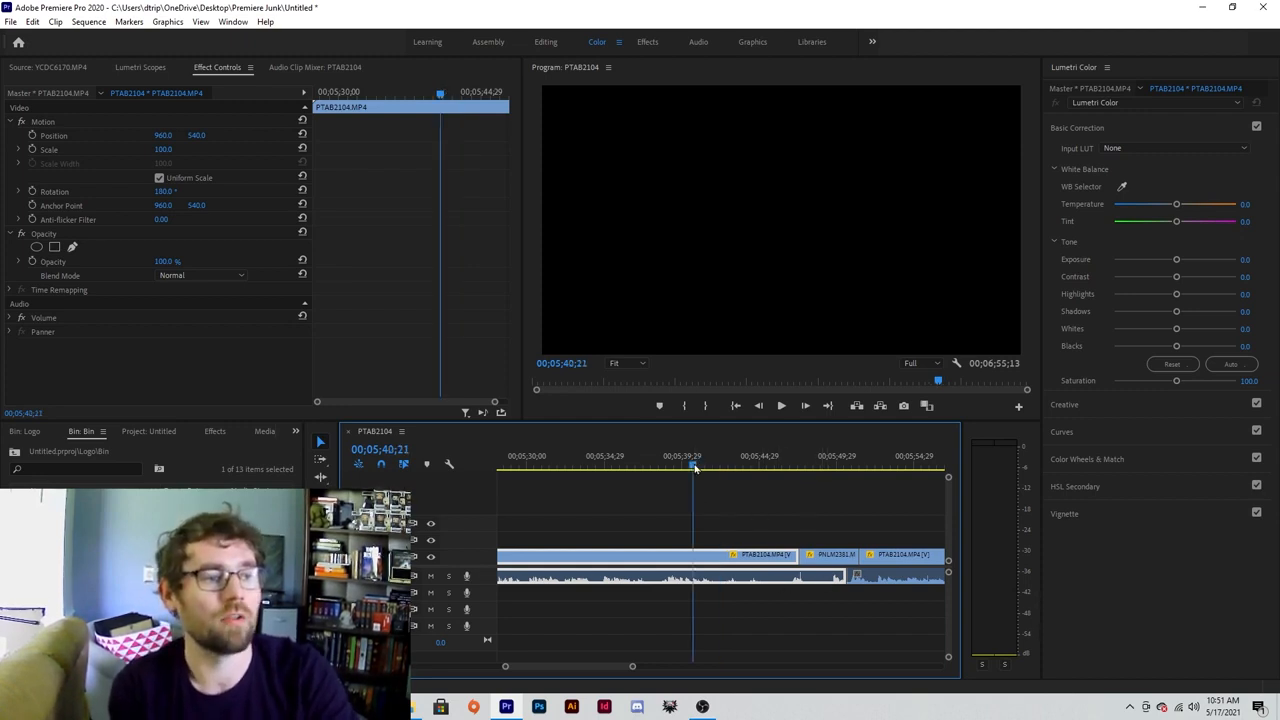
click(642, 468)
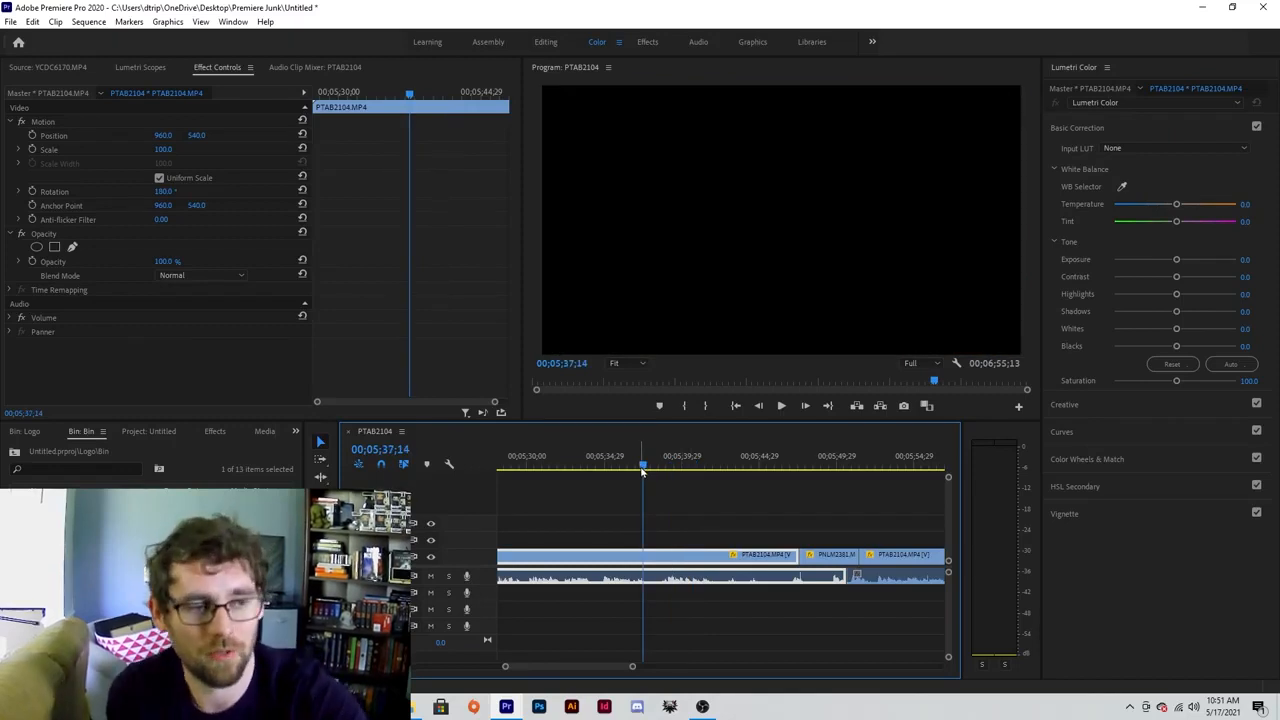
key(space)
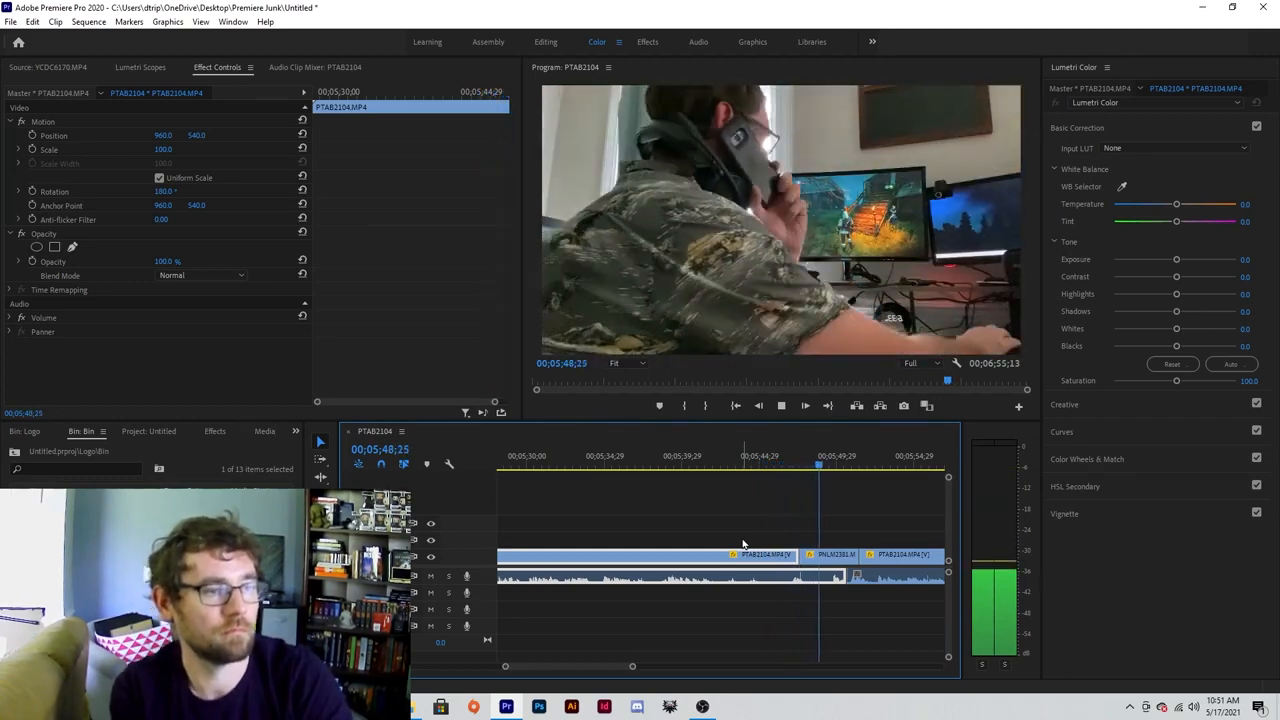
key(space)
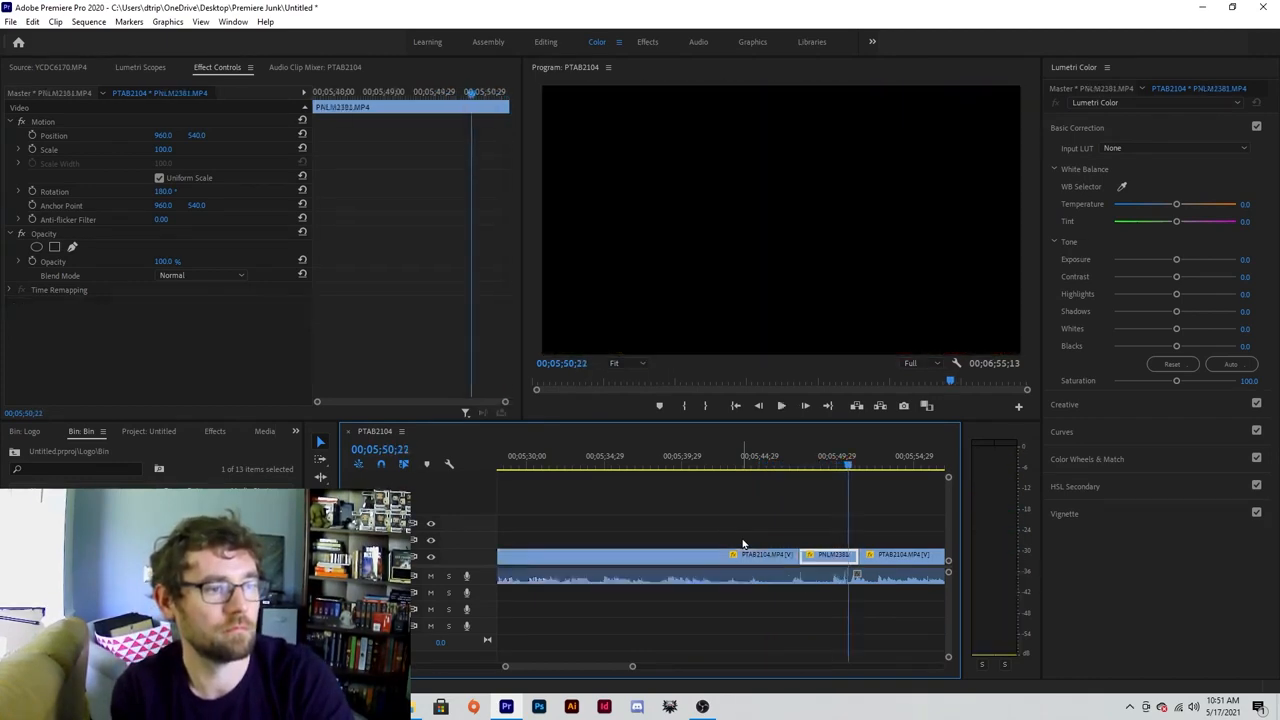
Examine how the audio of the first PTAB2104.MP4 clip lines up with the neighbouring video cuts
click(836, 582)
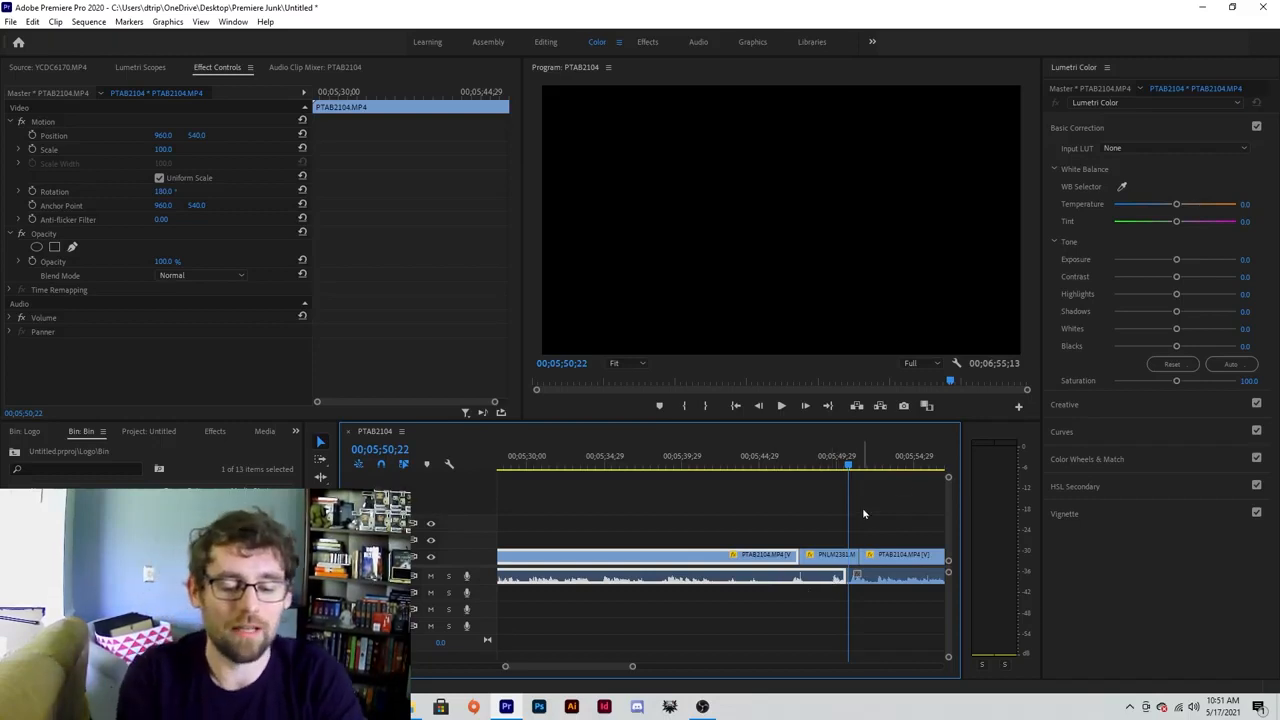
click(790, 520)
key(minus)
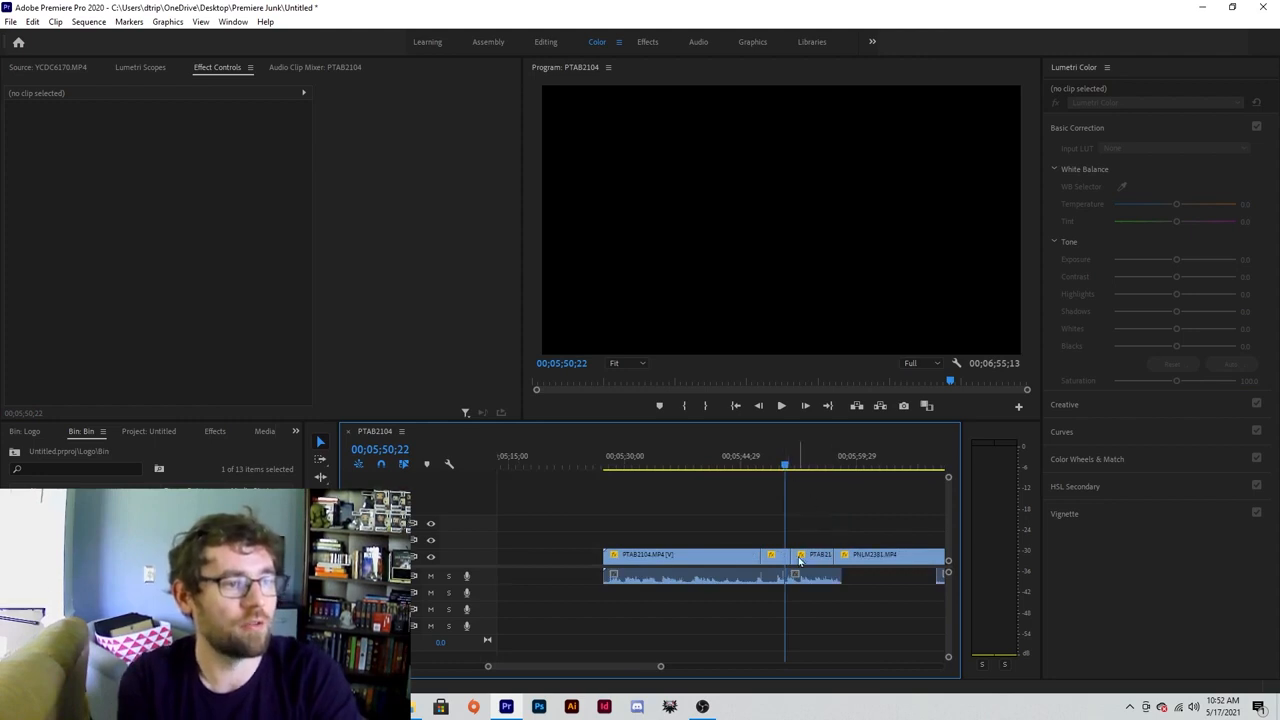
key(equal)
key(equal)
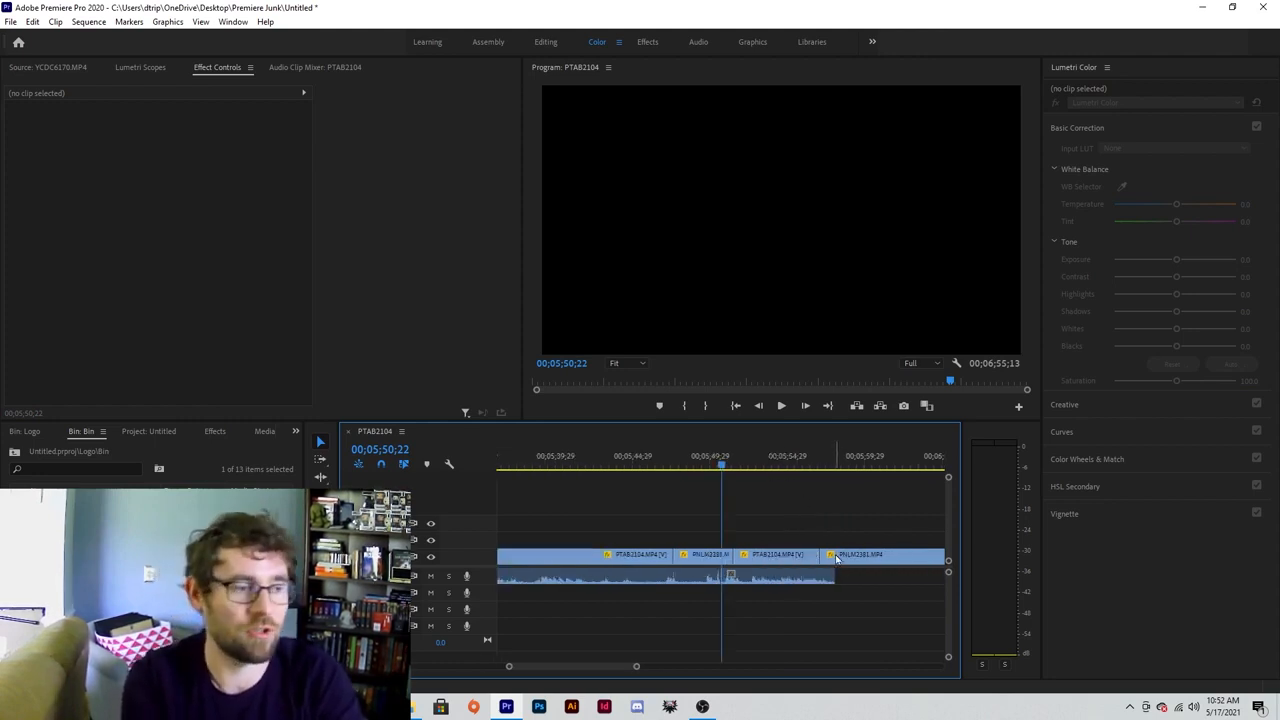
key(minus)
key(minus)
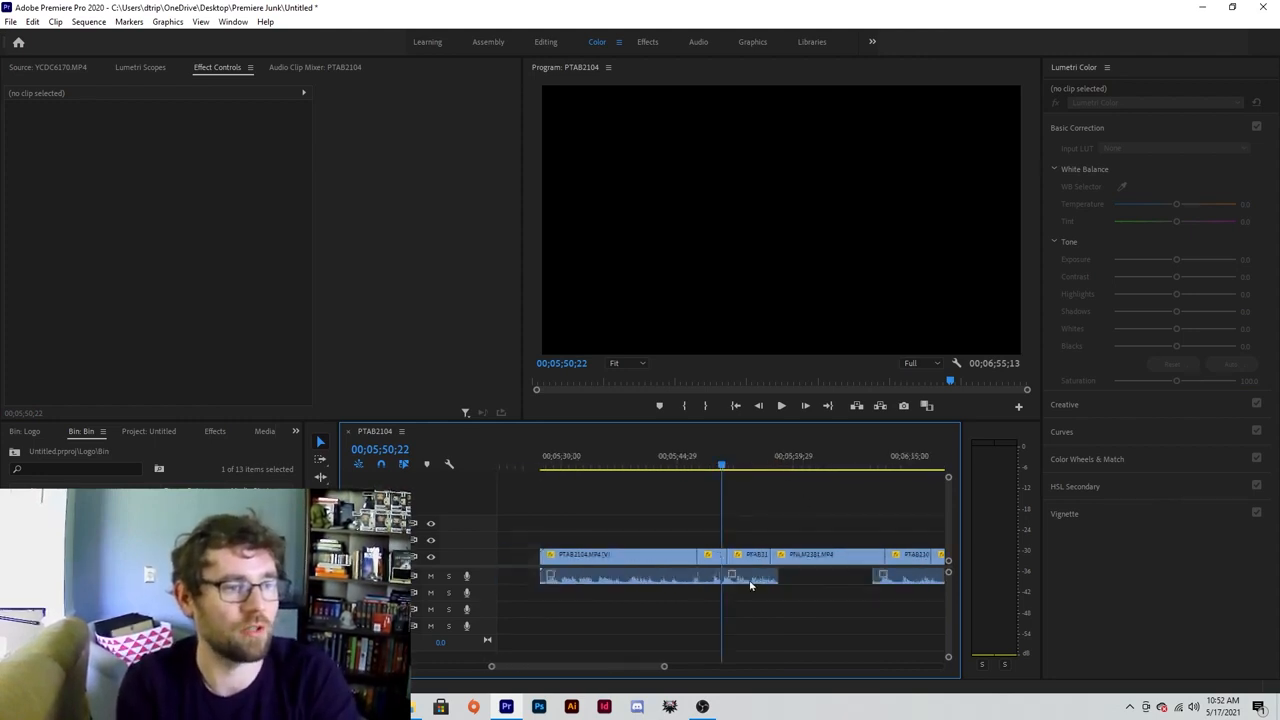
Play from 00;06;08;19 across the cut from PNLM2381.MP4 to the following PTAB2104.MP4 clip
click(863, 463)
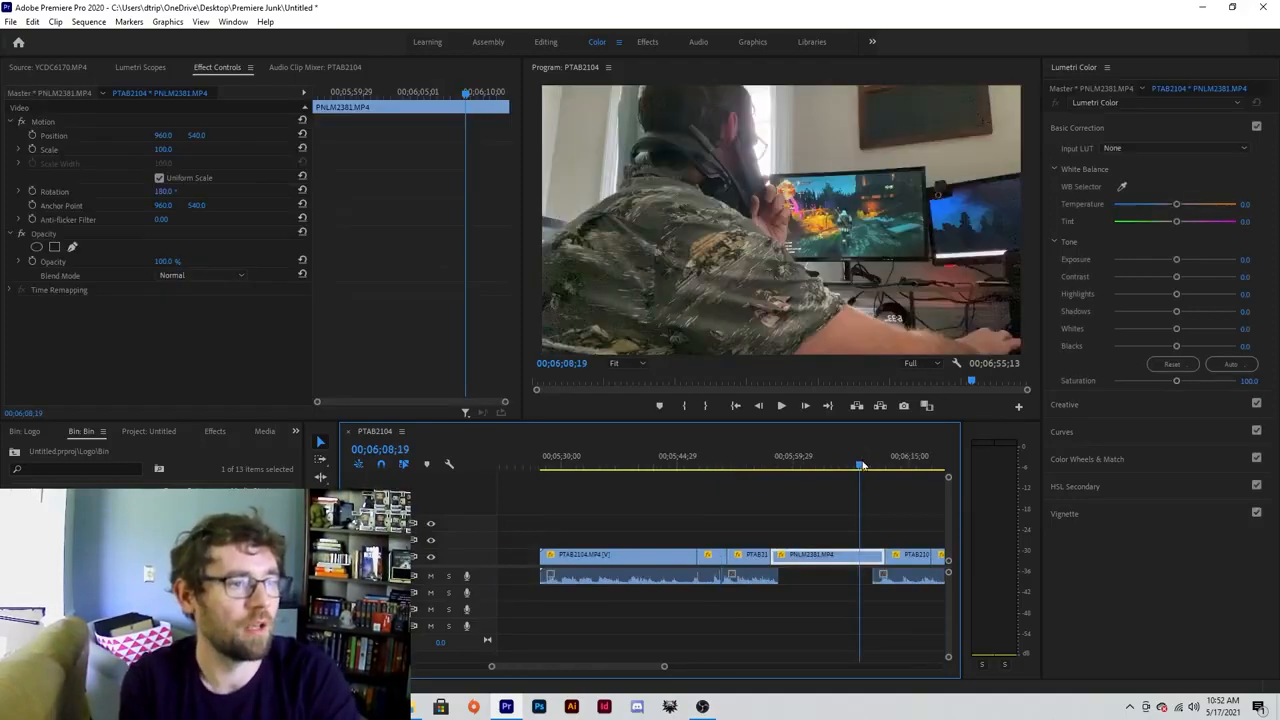
key(space)
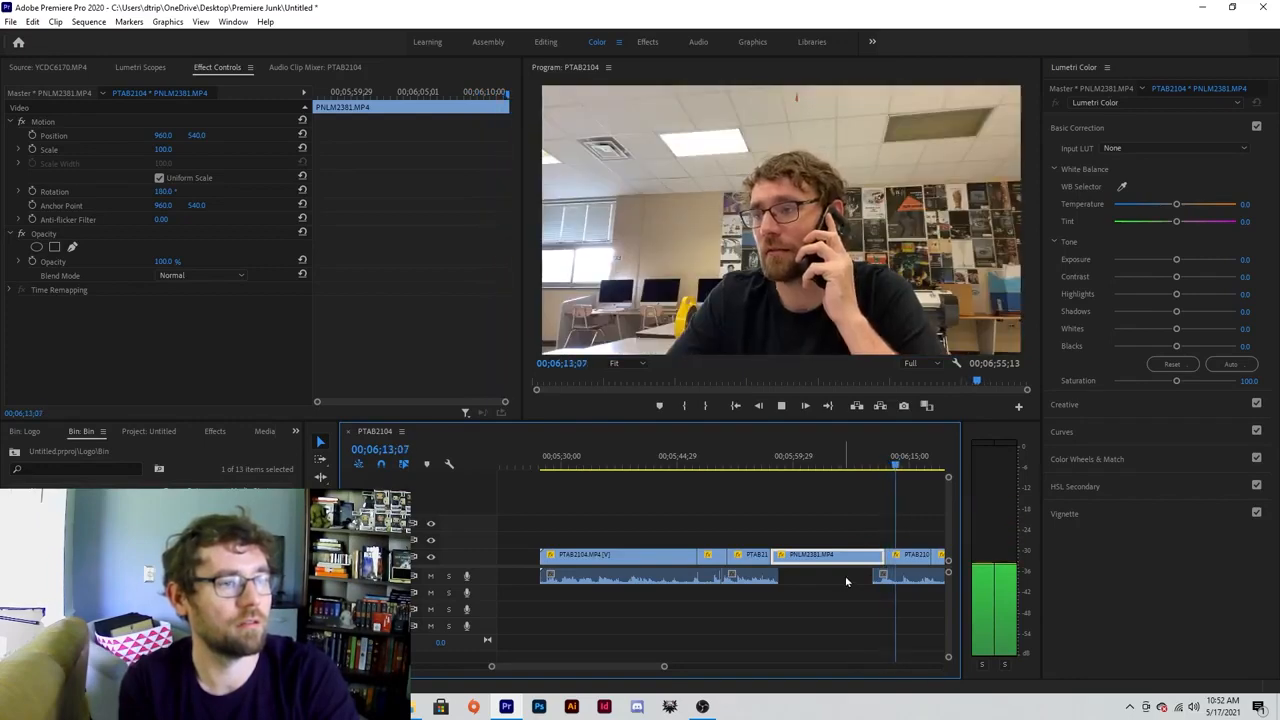
click(893, 553)
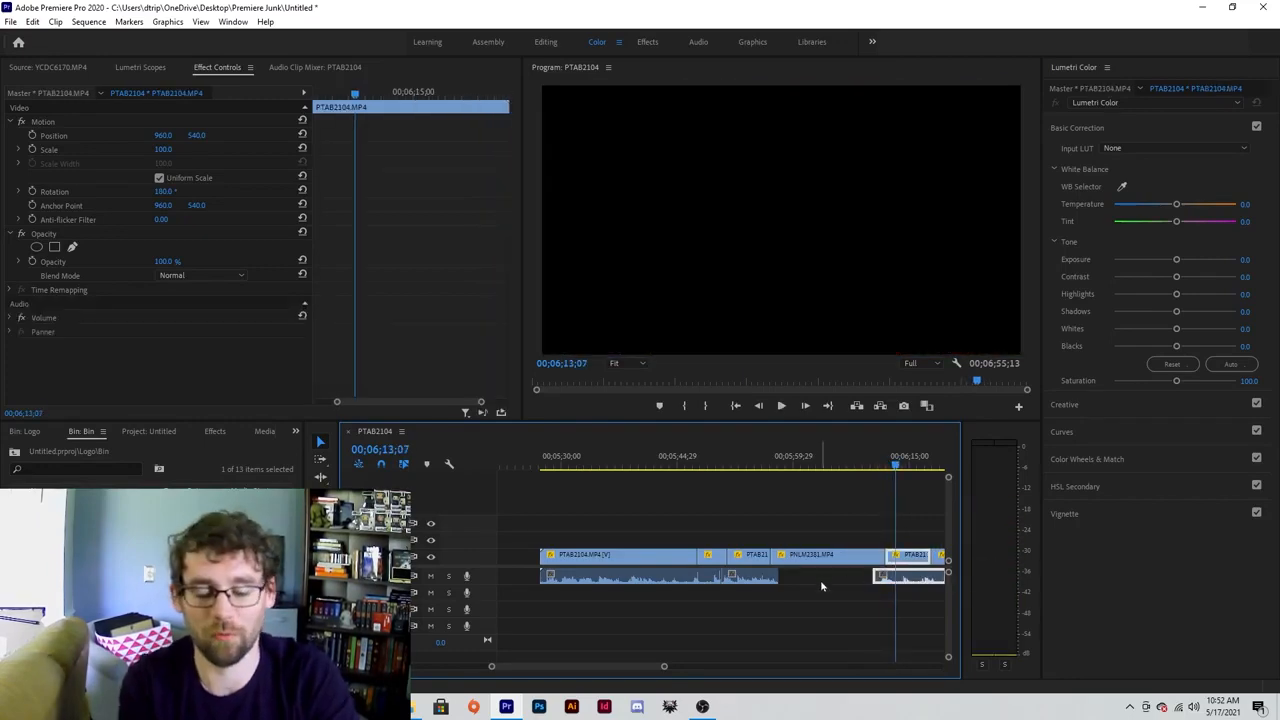
Undo the last six timeline edits to restore the clips to the sequence start with their second audio track
key(minus)
key(minus)
key(minus)
key(minus)
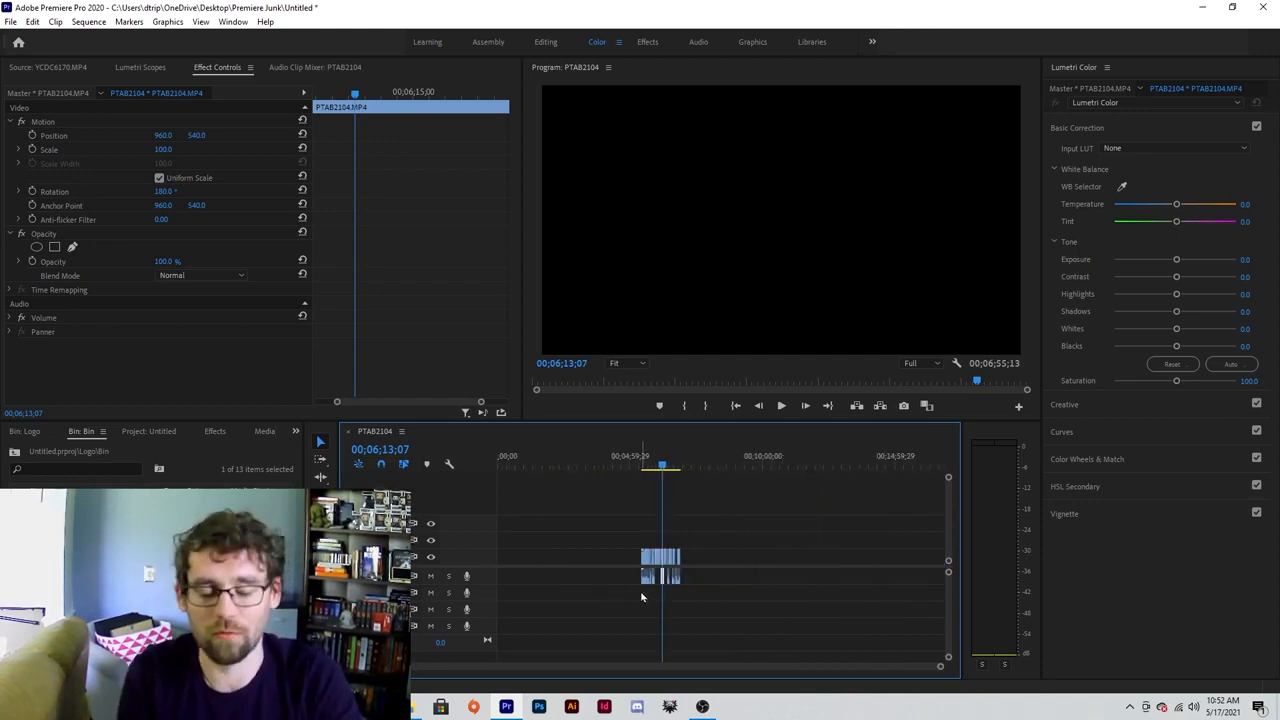
key(ctrl+z)
key(ctrl+z)
key(ctrl+z)
key(ctrl+z)
key(ctrl+z)
key(ctrl+z)
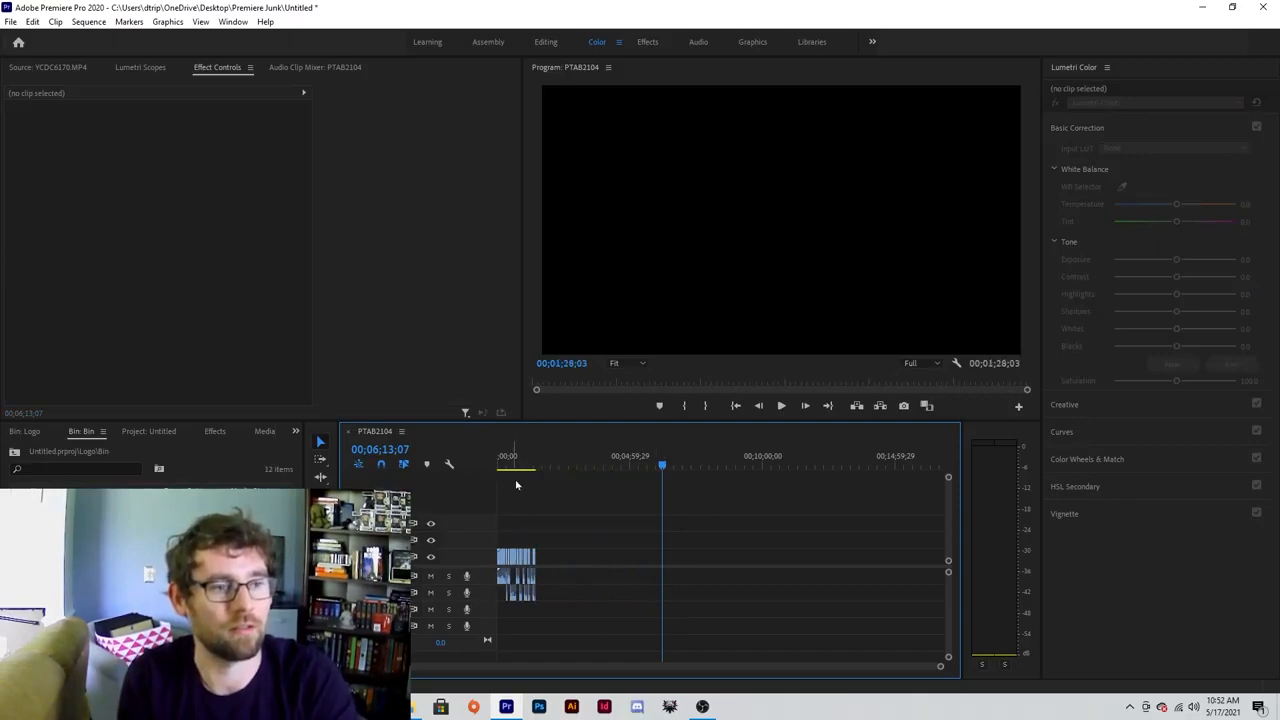
Move the playhead to the start of the sequence
drag(514, 463, 486, 470)
key(equal)
key(equal)
key(equal)
key(equal)
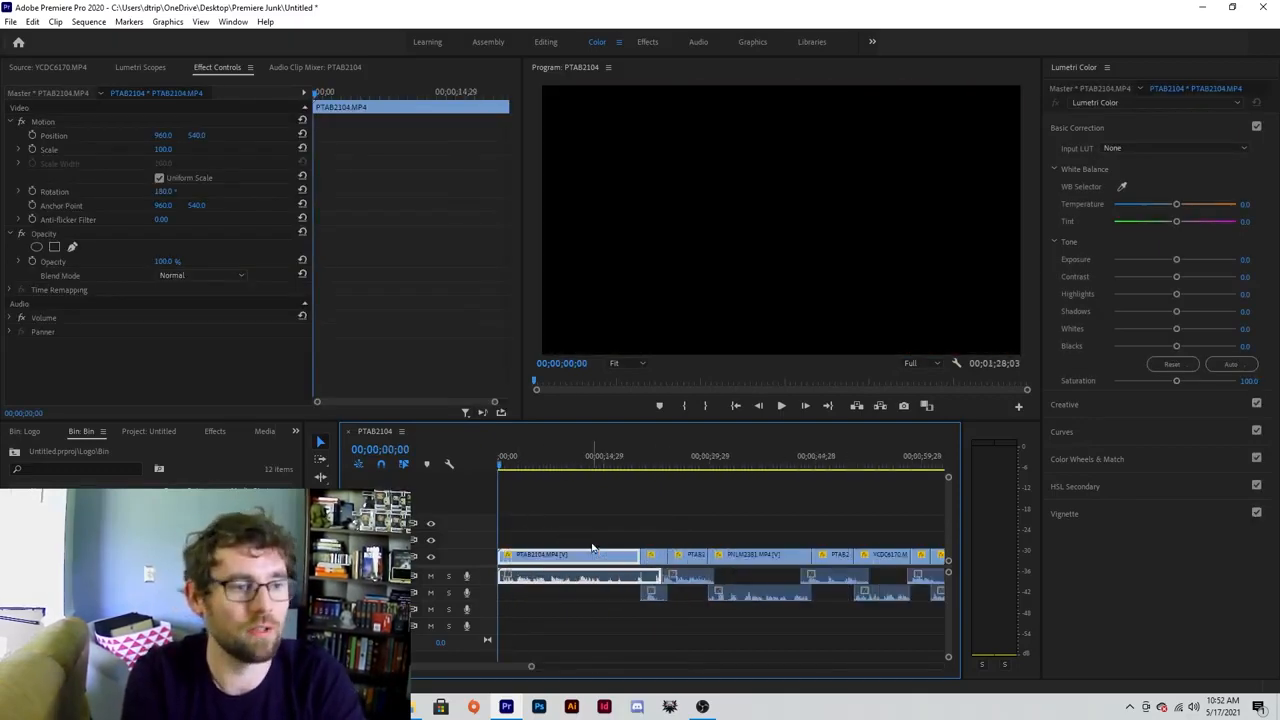
Play the overlapping audio at the cuts into and out of the long PNLM2381.MP4 clip, starting from 00;00;28;16
click(701, 466)
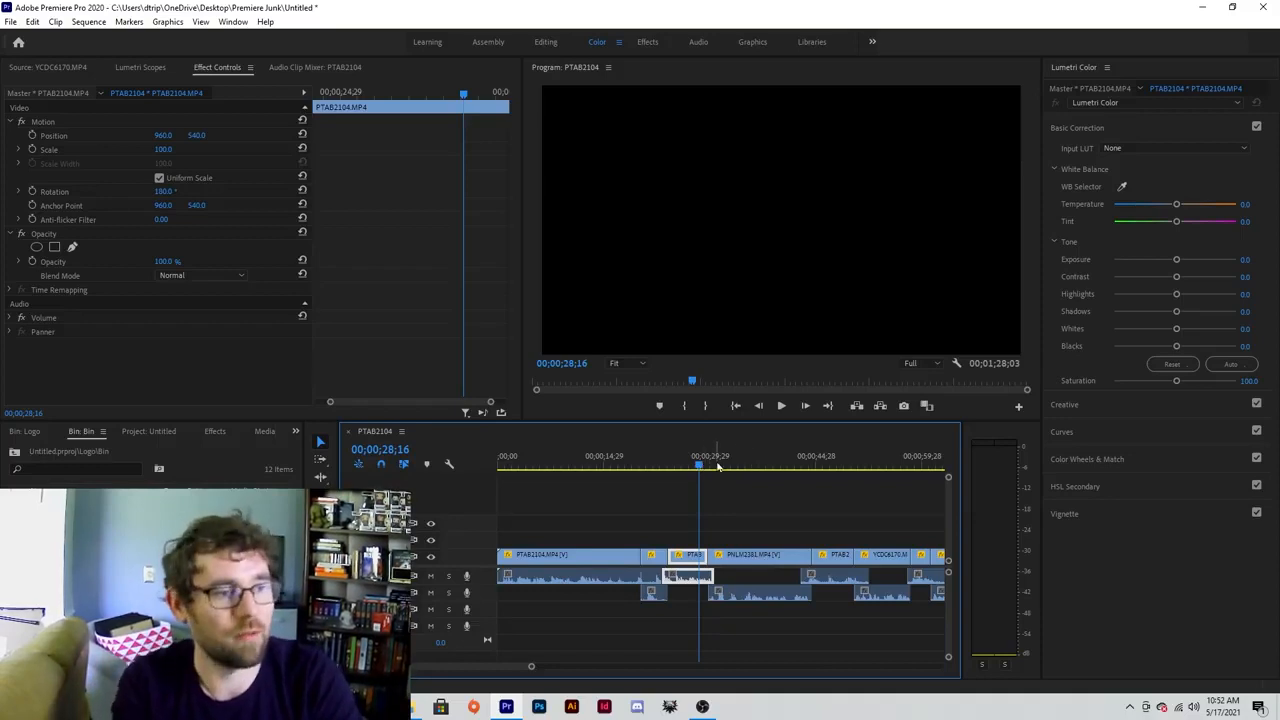
key(space)
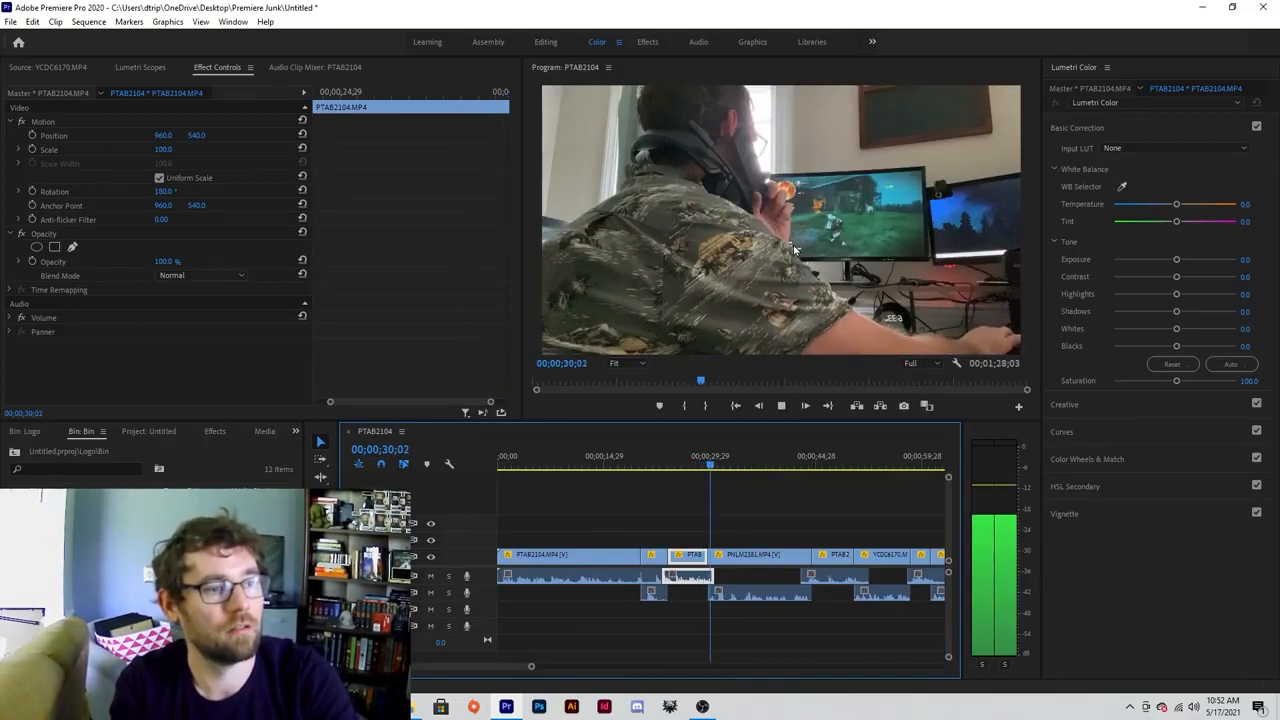
click(796, 462)
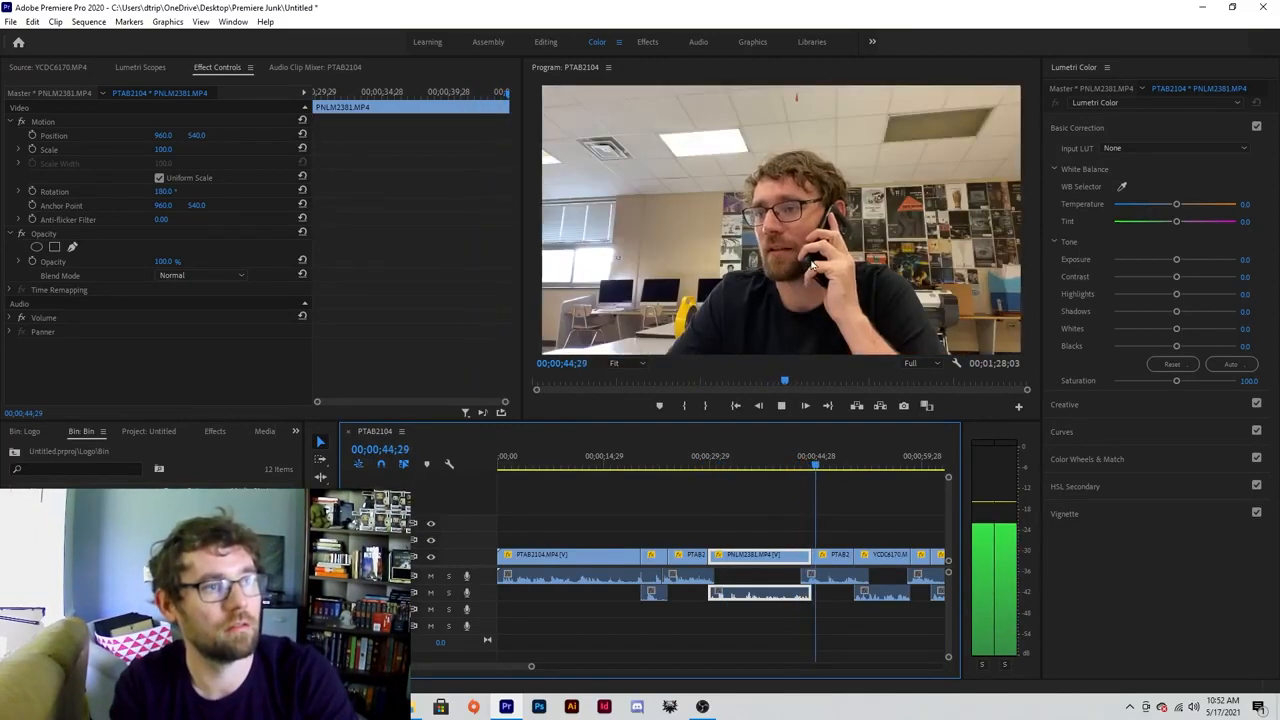
key(space)
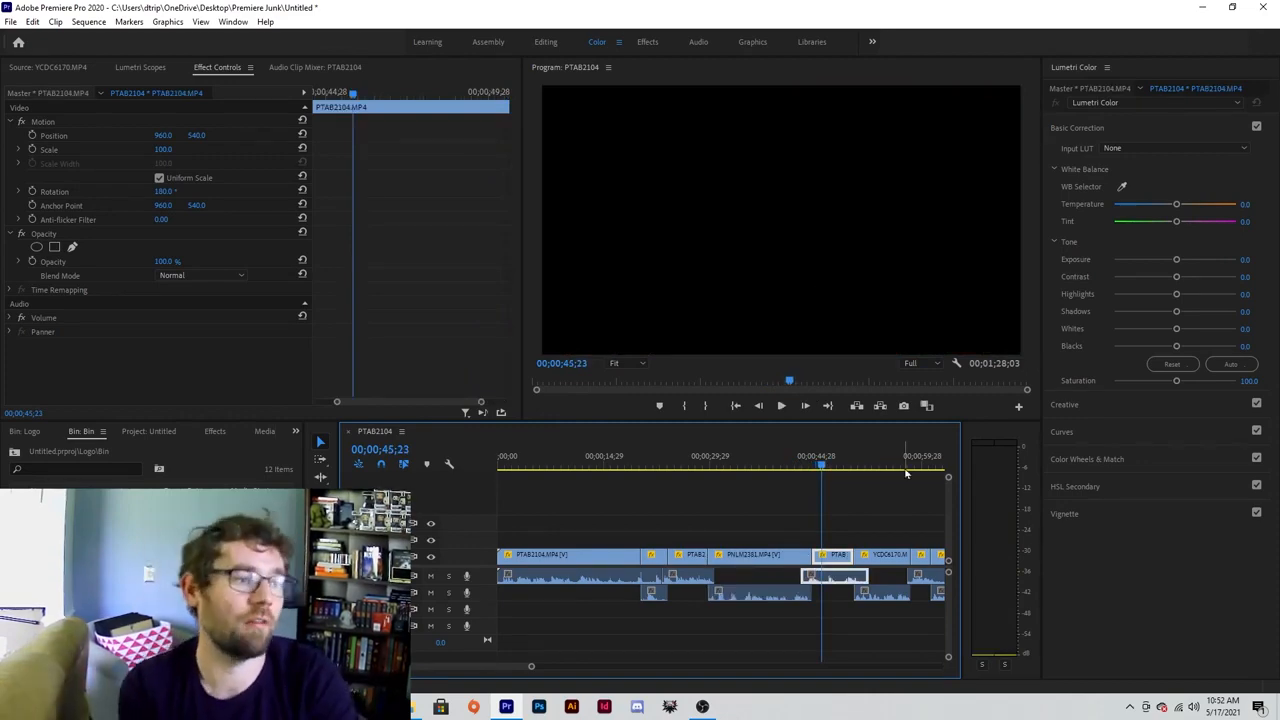
Scrub to the second YCDC6170.MP4 clip and play across its cut to the next PTAB2104.MP4 clip
drag(868, 466, 895, 469)
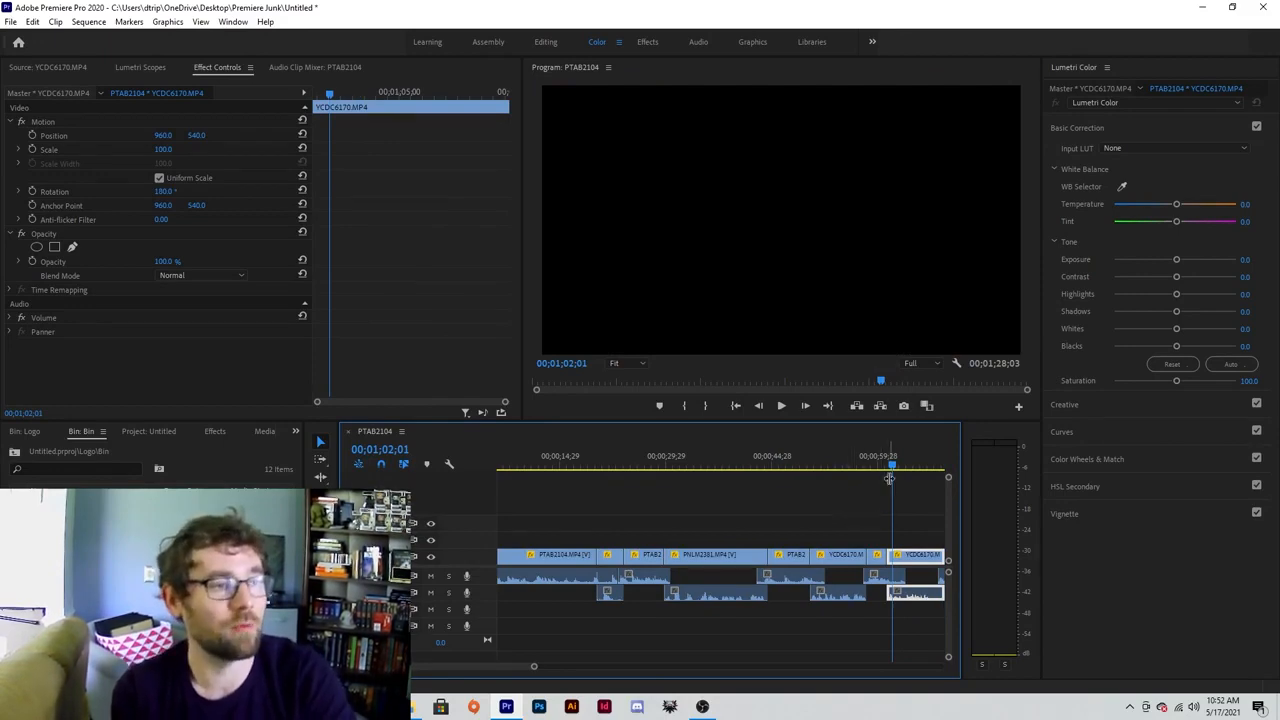
drag(889, 478, 801, 492)
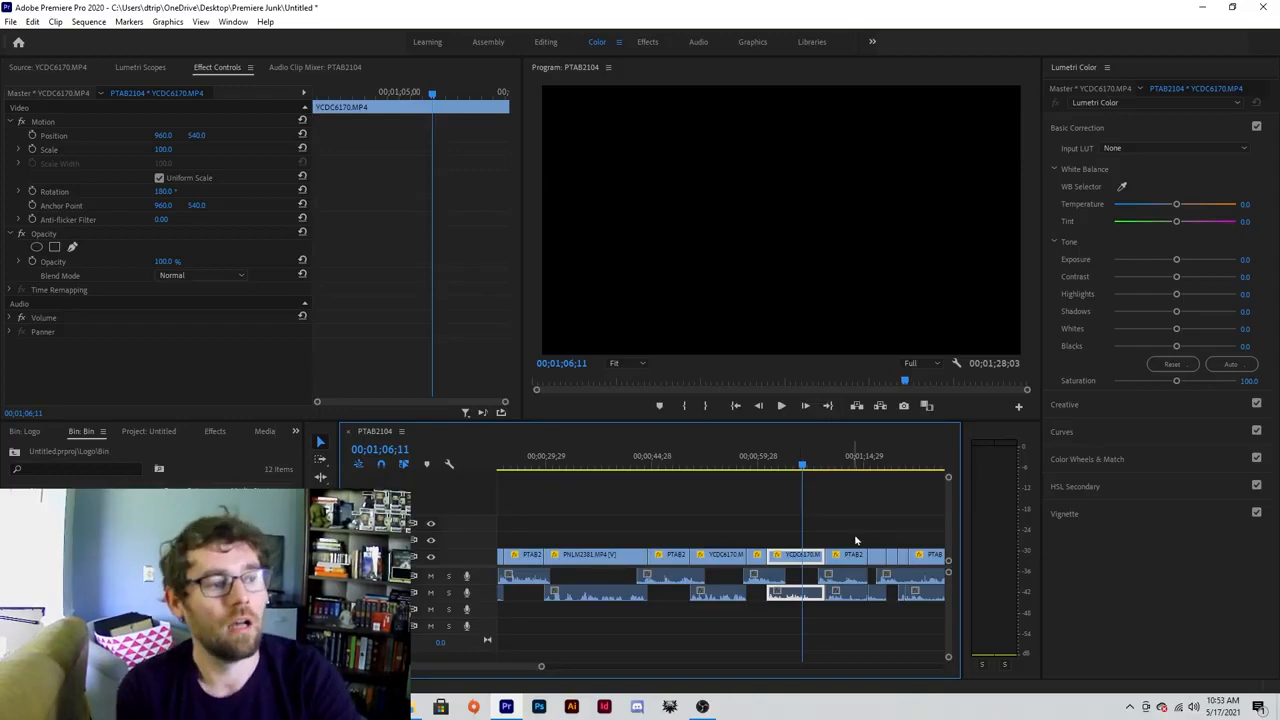
scroll(866, 561, up, 2)
key(=)
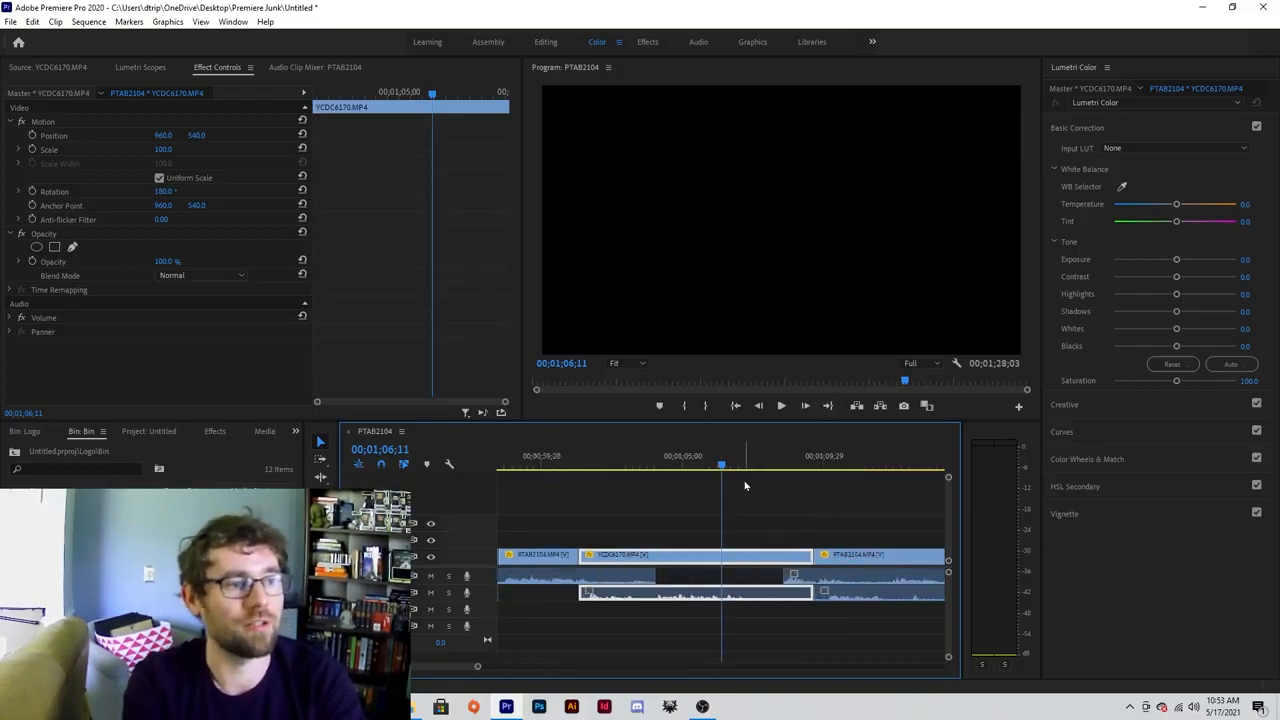
drag(744, 464, 758, 473)
key(space)
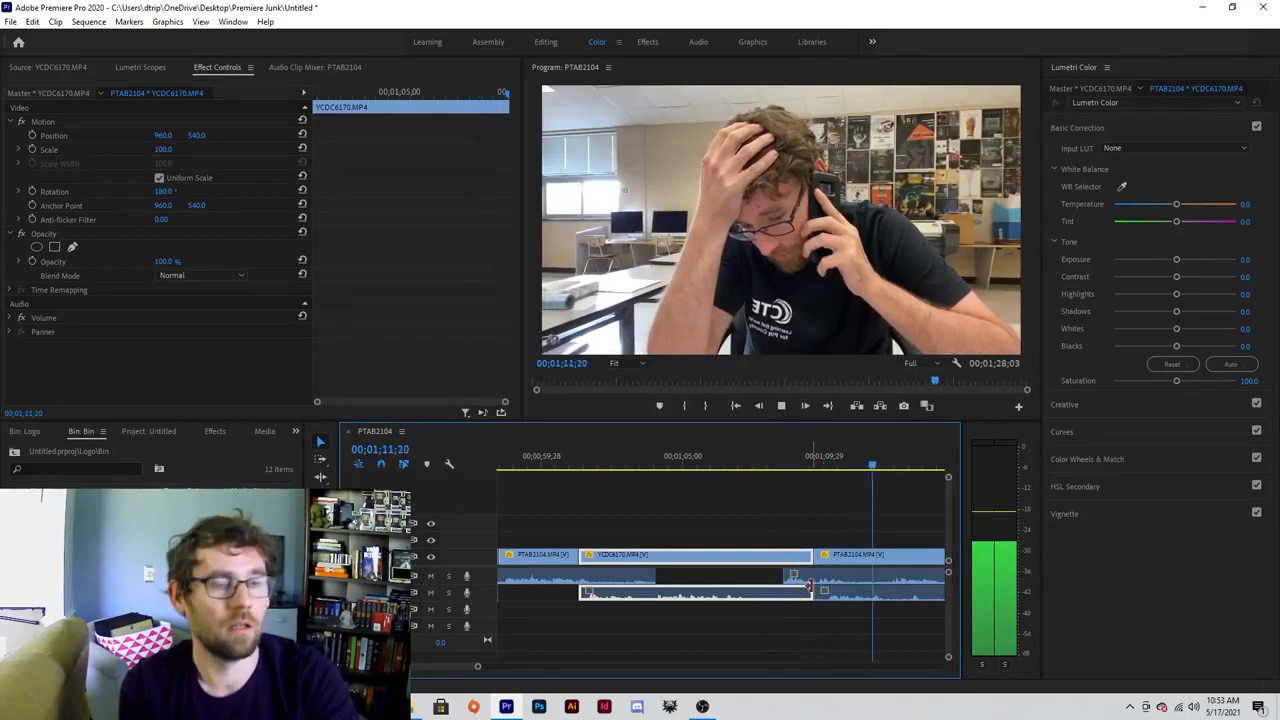
key(space)
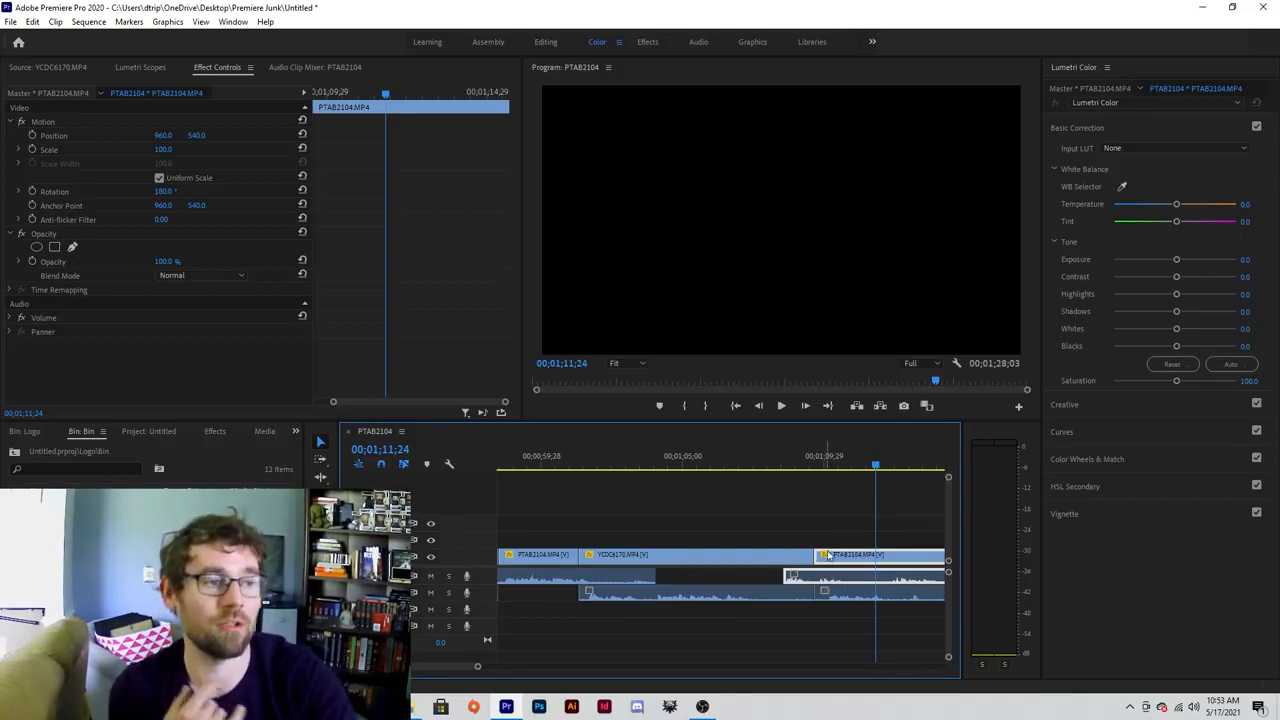
key(minus)
key(minus)
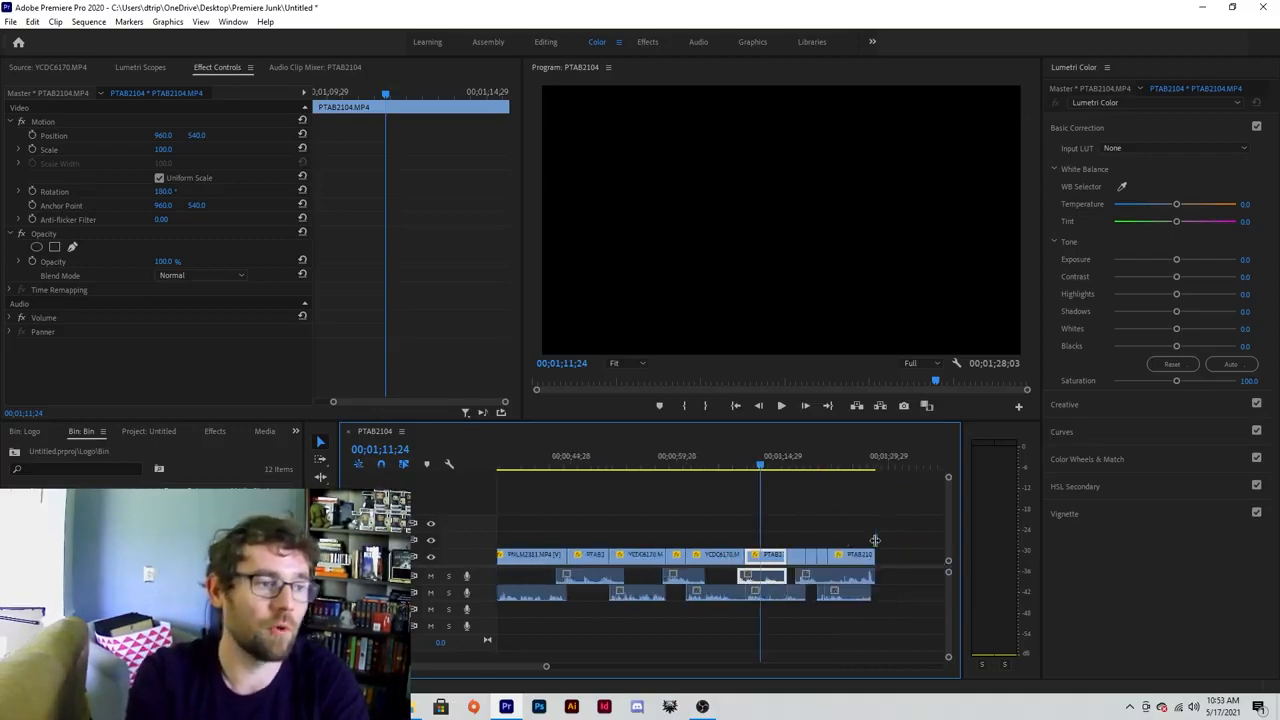